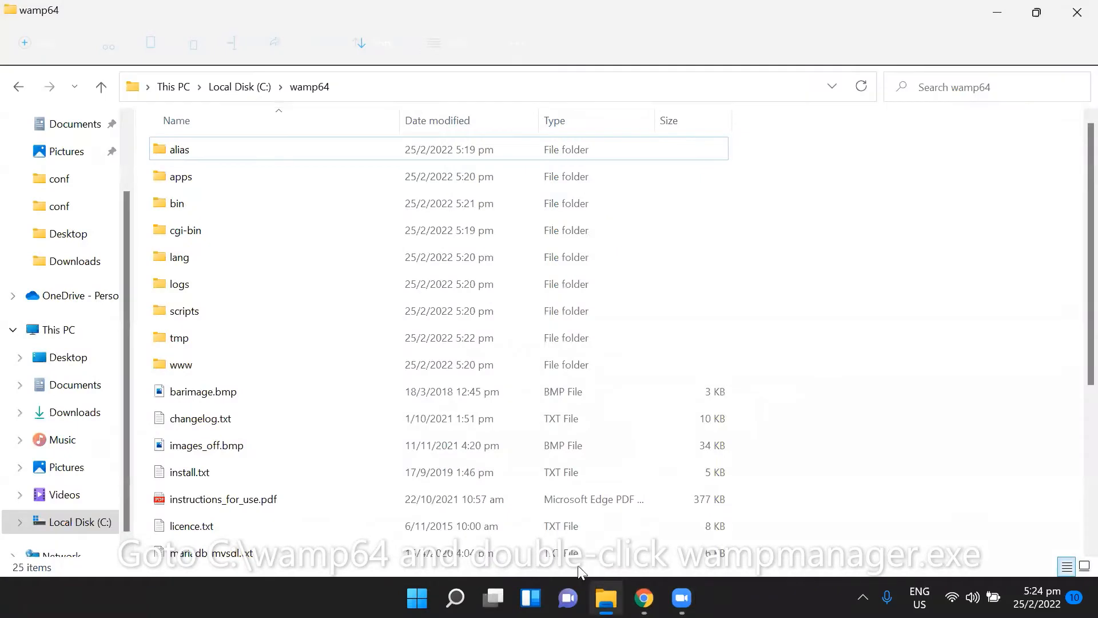
- Run wampmanager.exe from C:\wamp64, dismiss the PHP system error dialogs and check the hidden system tray icons
scroll(334, 395, down, 3)
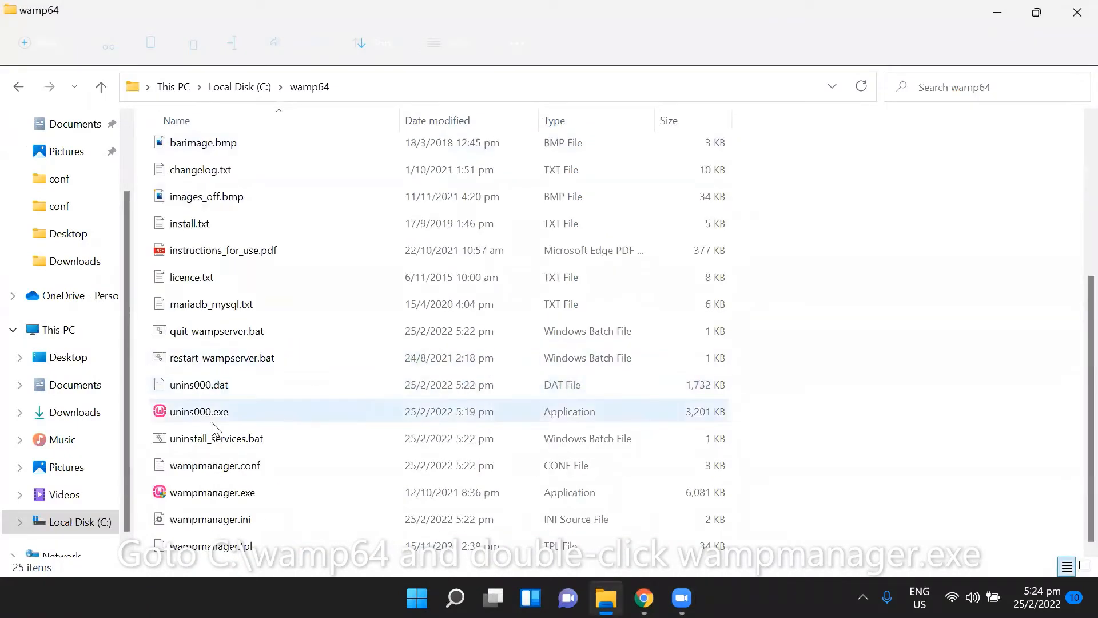
click(356, 95)
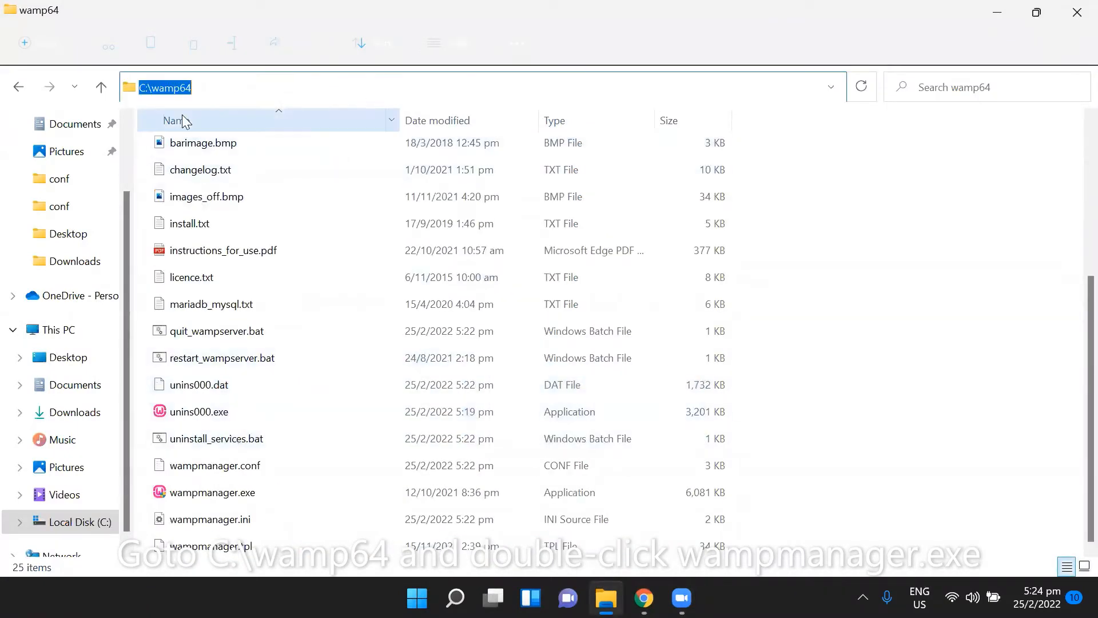
double_click(206, 494)
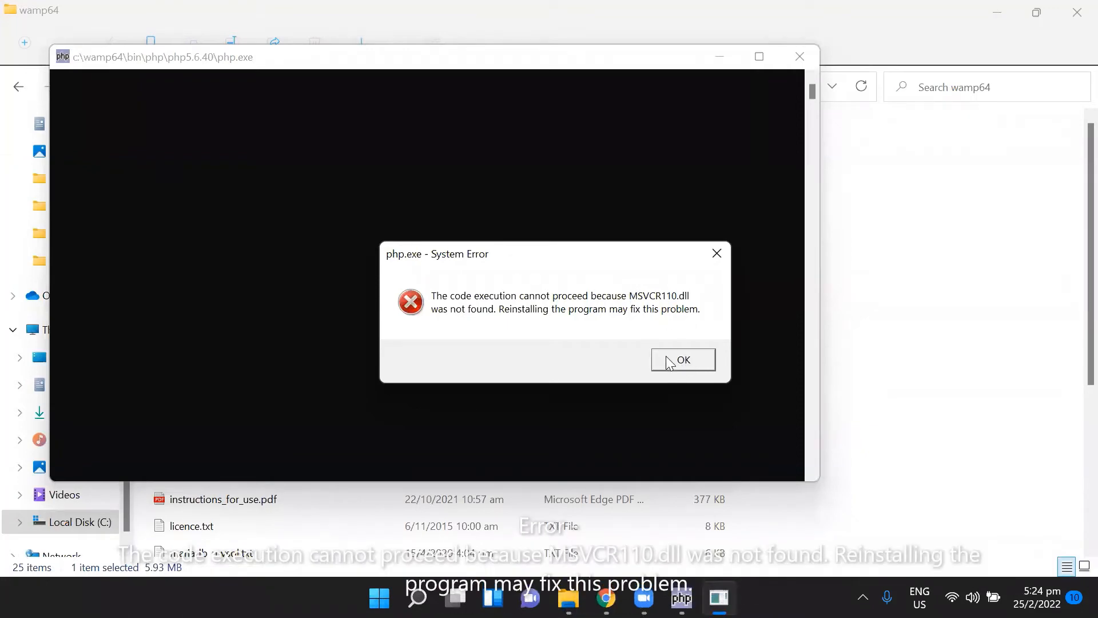
click(672, 361)
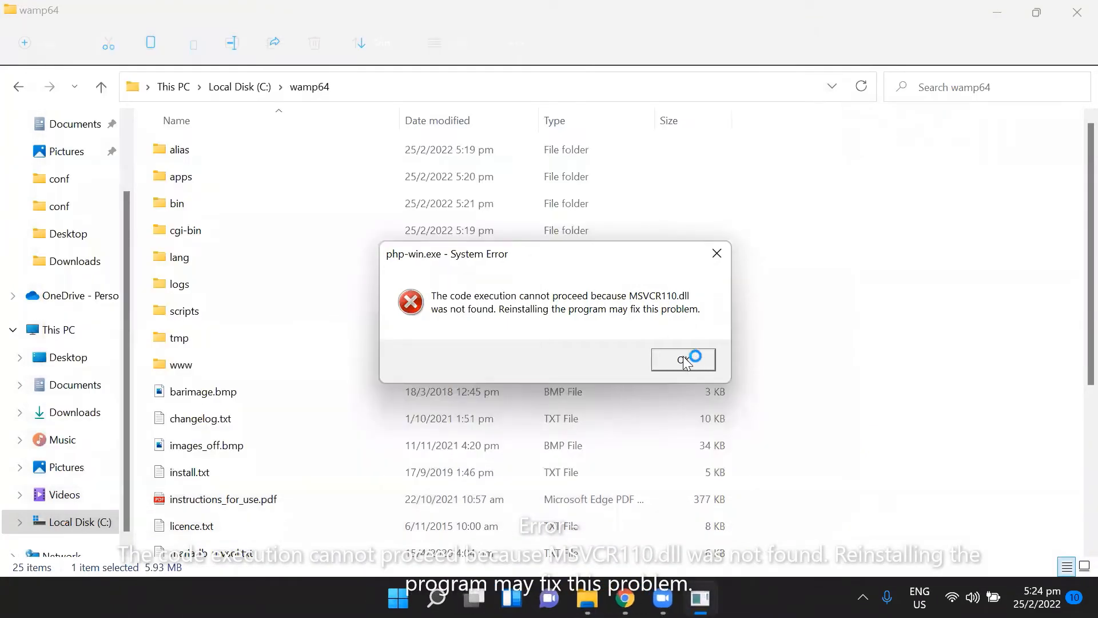
click(683, 360)
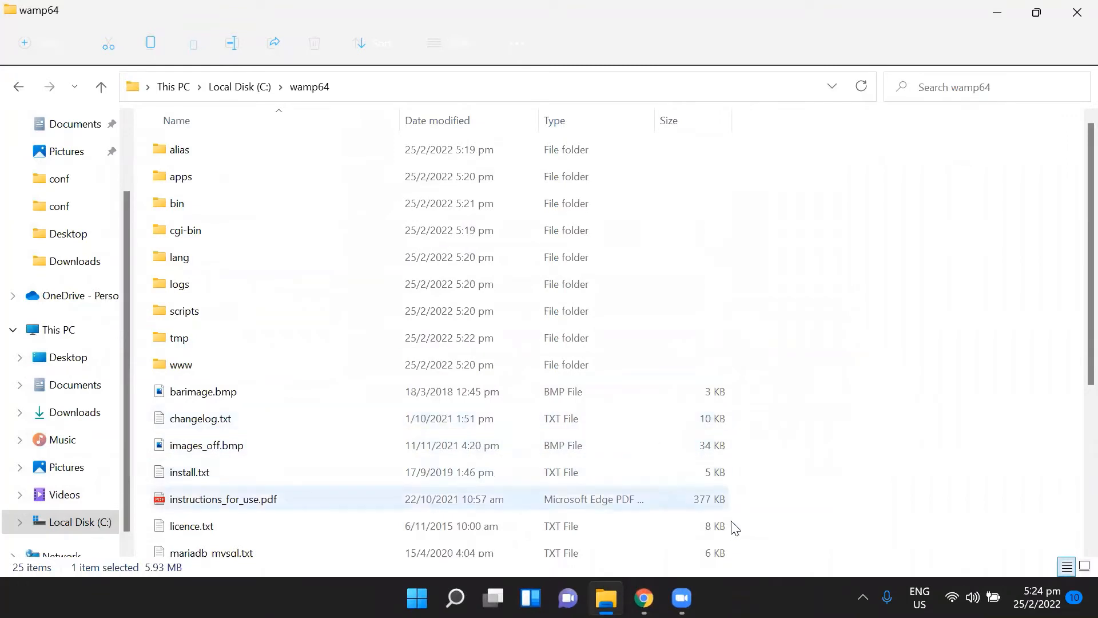
click(862, 597)
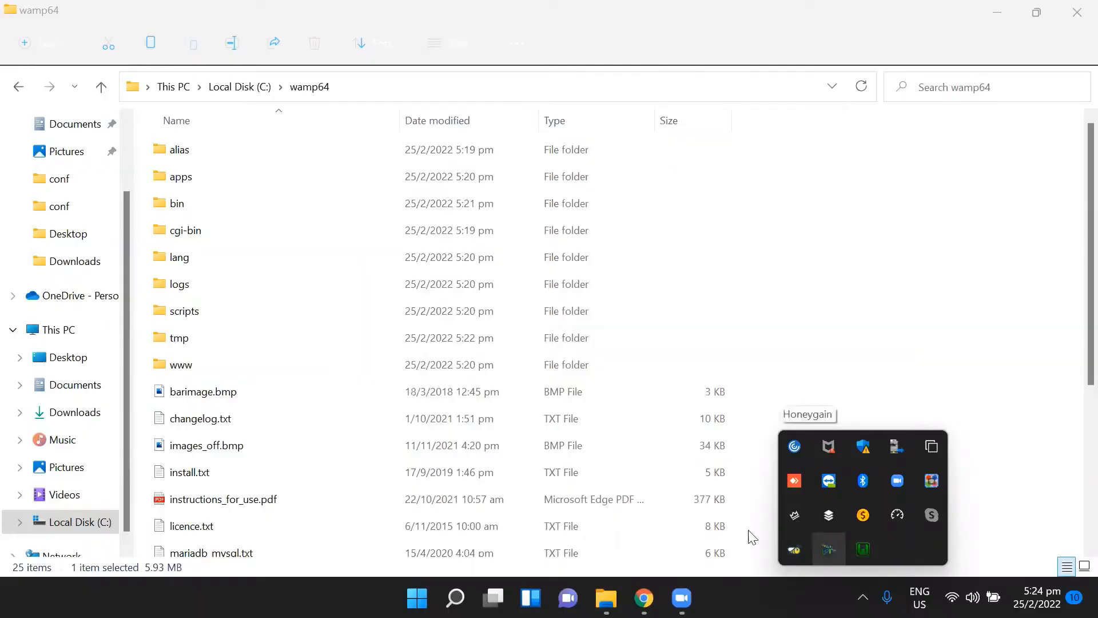
right_click(789, 597)
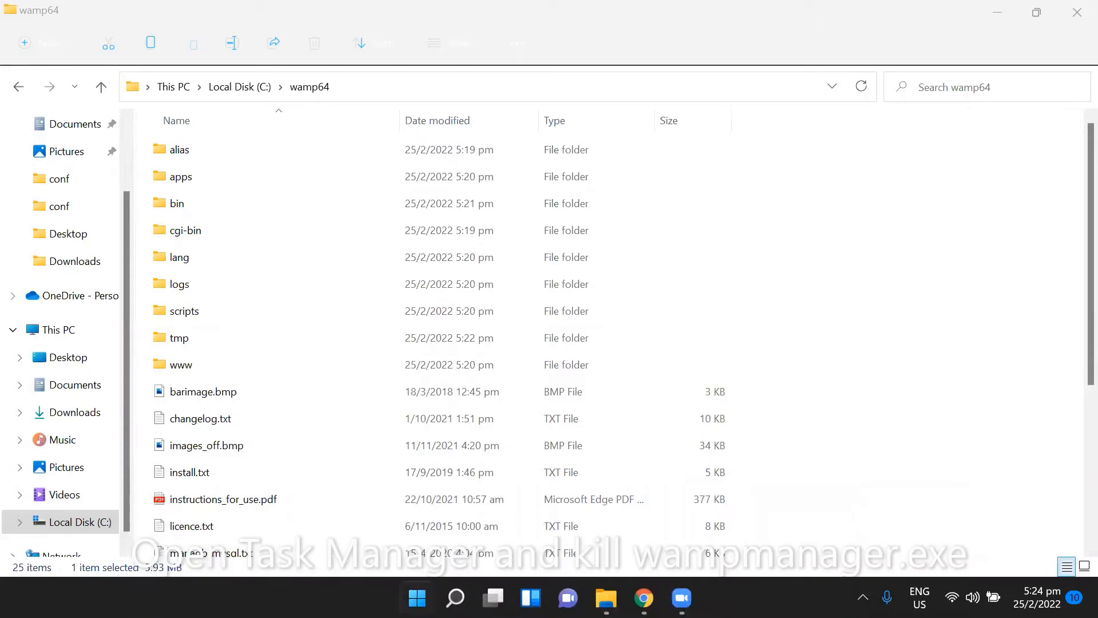
- Open Task Manager and show the detailed list of running processes
key(super+x)
click(414, 393)
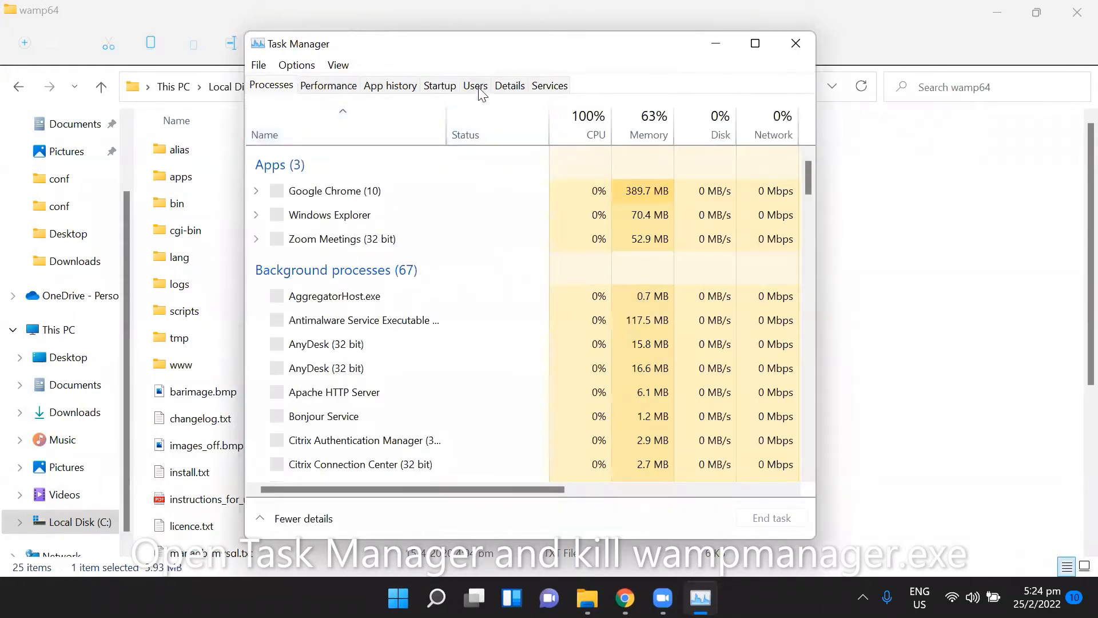
click(480, 90)
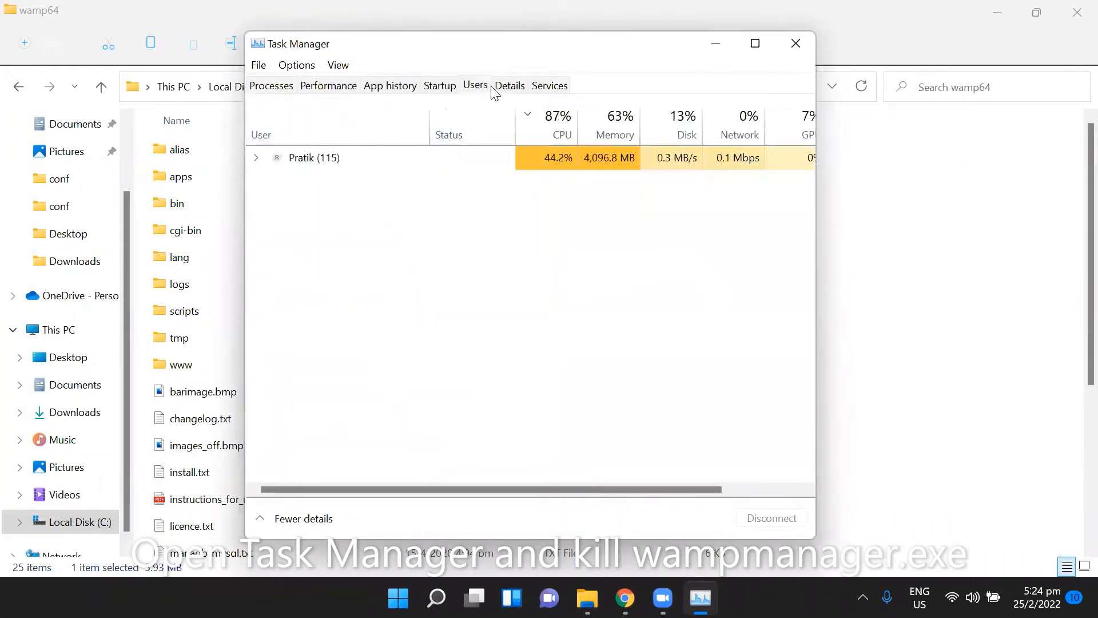
click(508, 87)
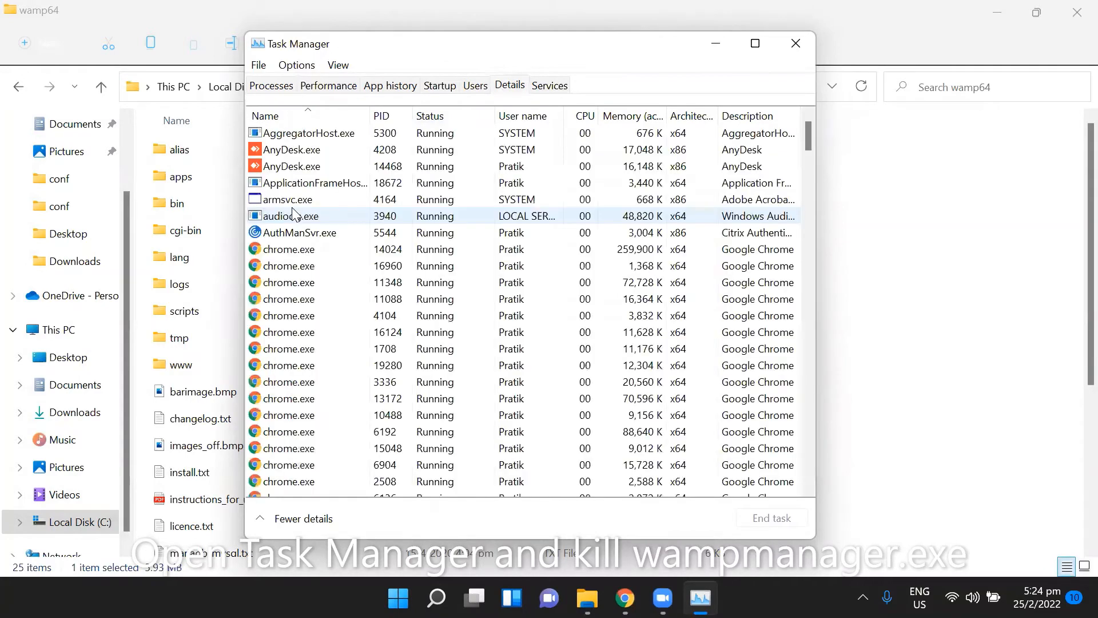
- End the process tree of wampmanager.exe
click(292, 231)
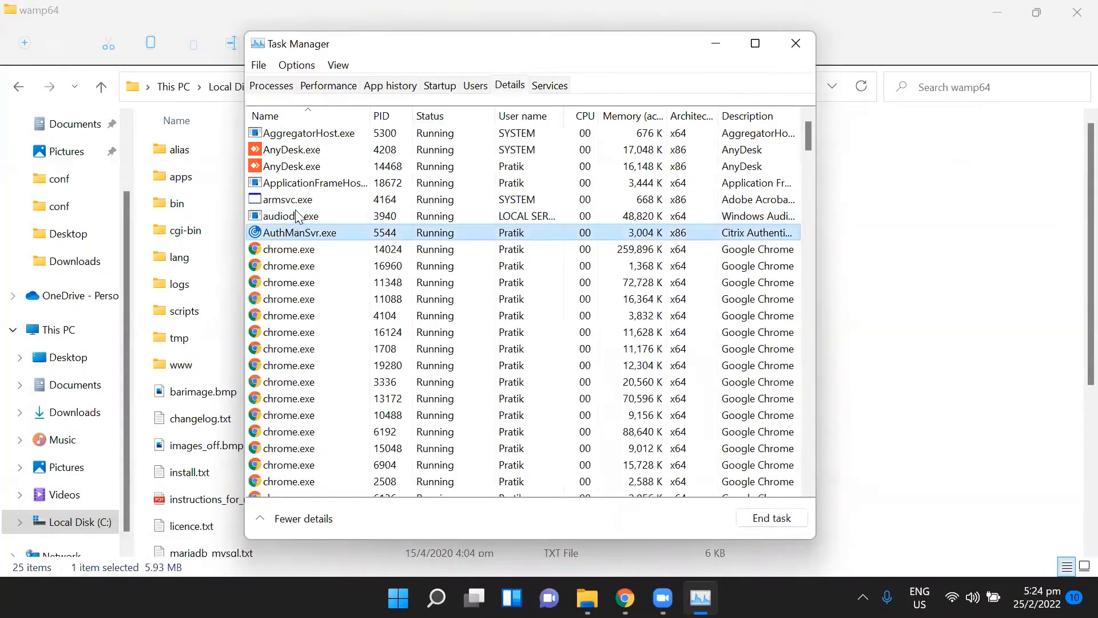
scroll(296, 216, down, 15)
click(299, 199)
right_click(298, 199)
click(344, 232)
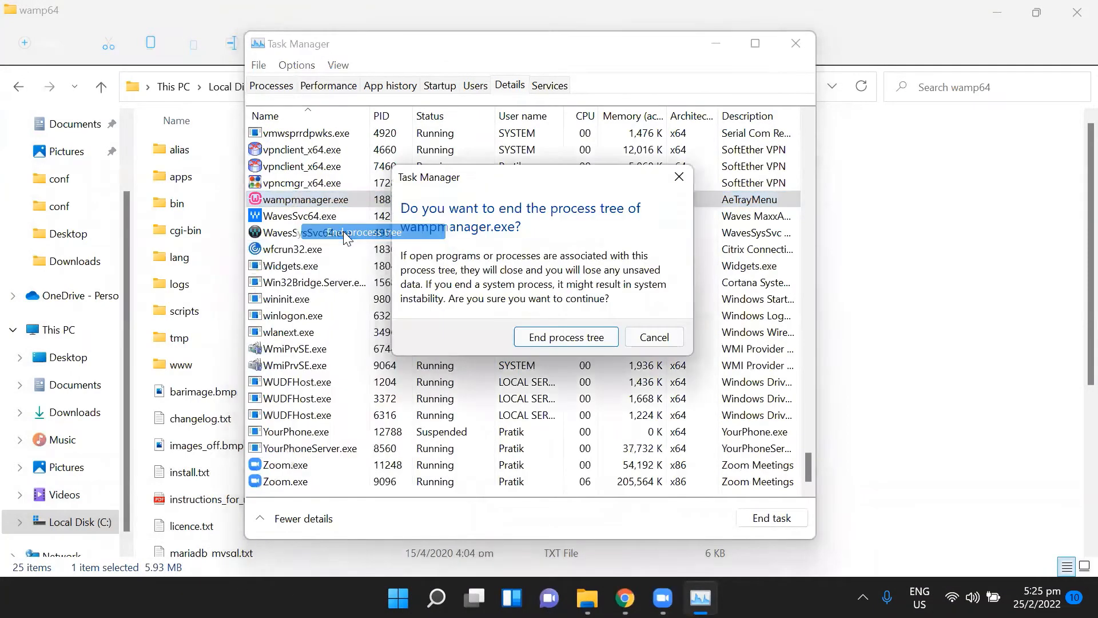
click(547, 337)
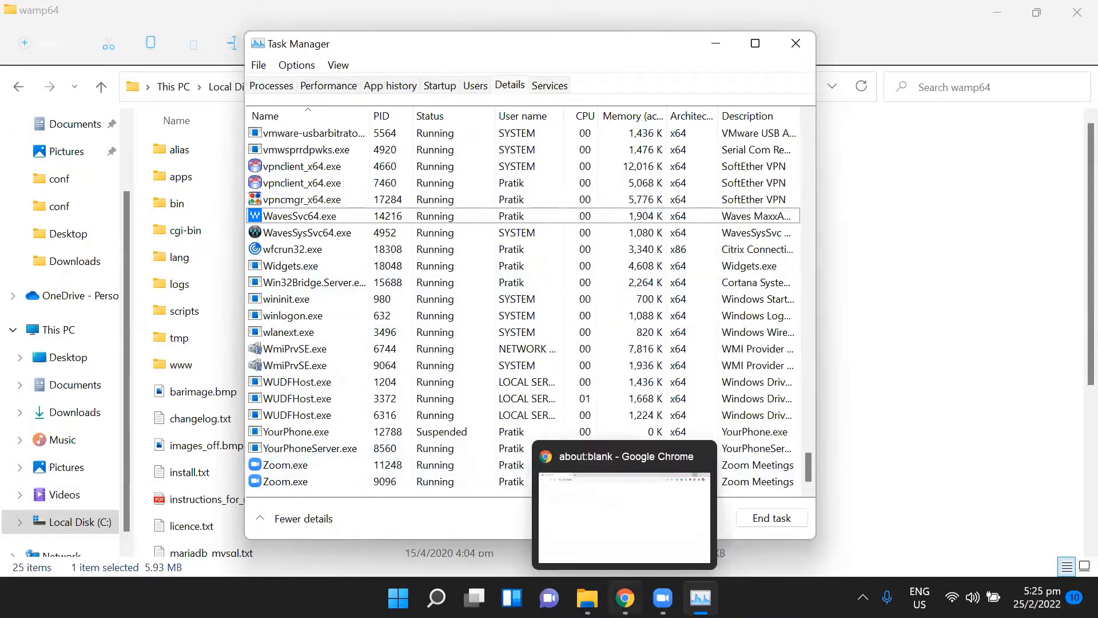
- Switch to Chrome and open the English WampServer site at wampserver.com/en/
click(625, 598)
click(247, 38)
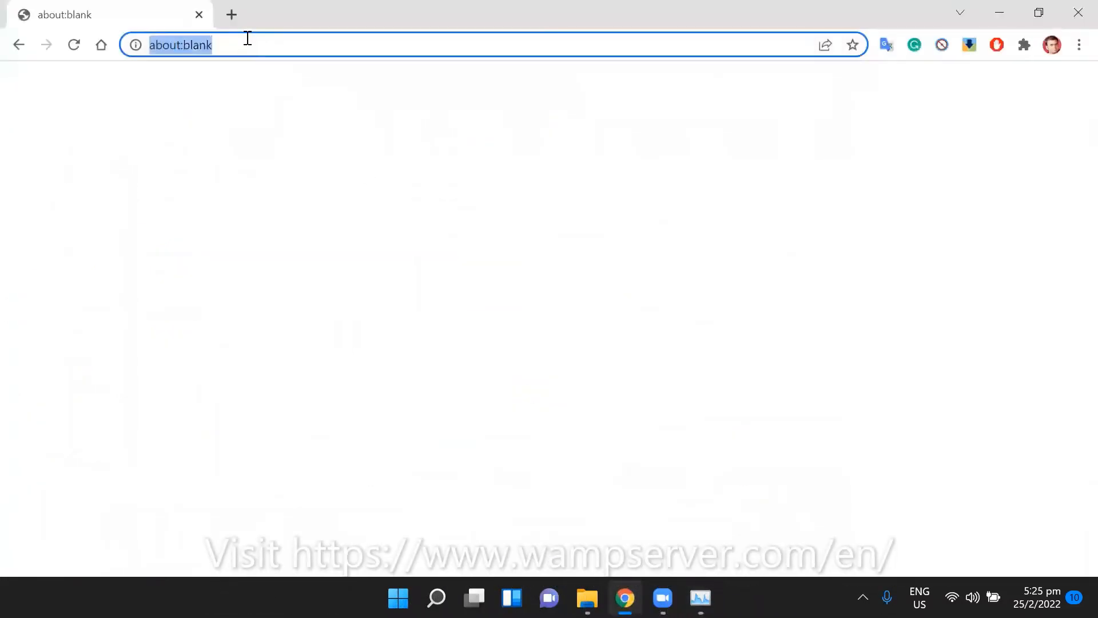
text(wampserver.com)
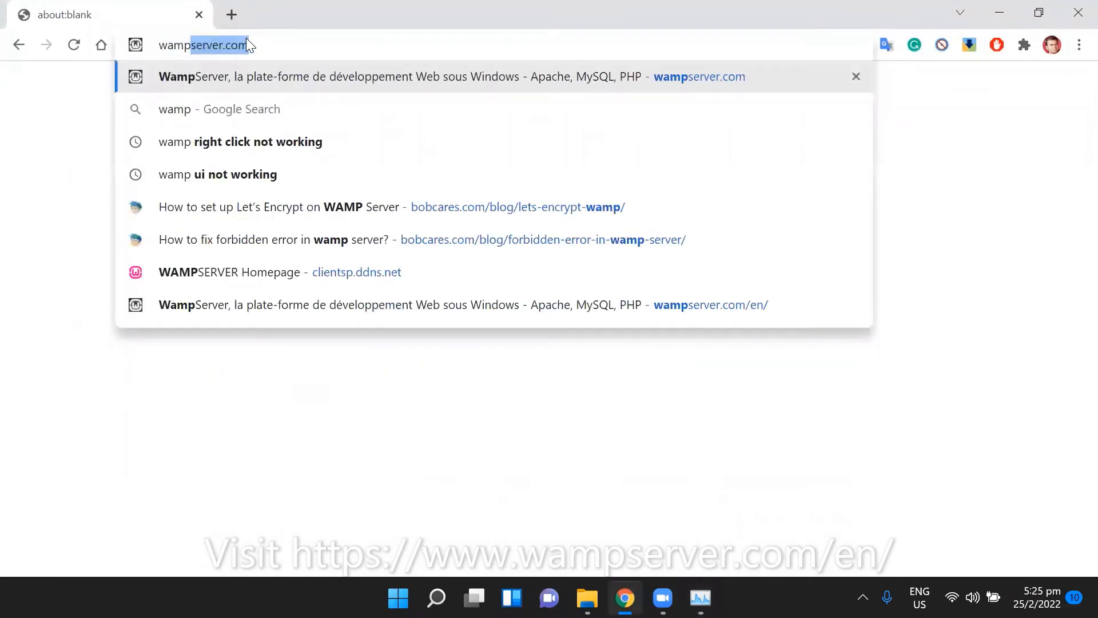
key(Right)
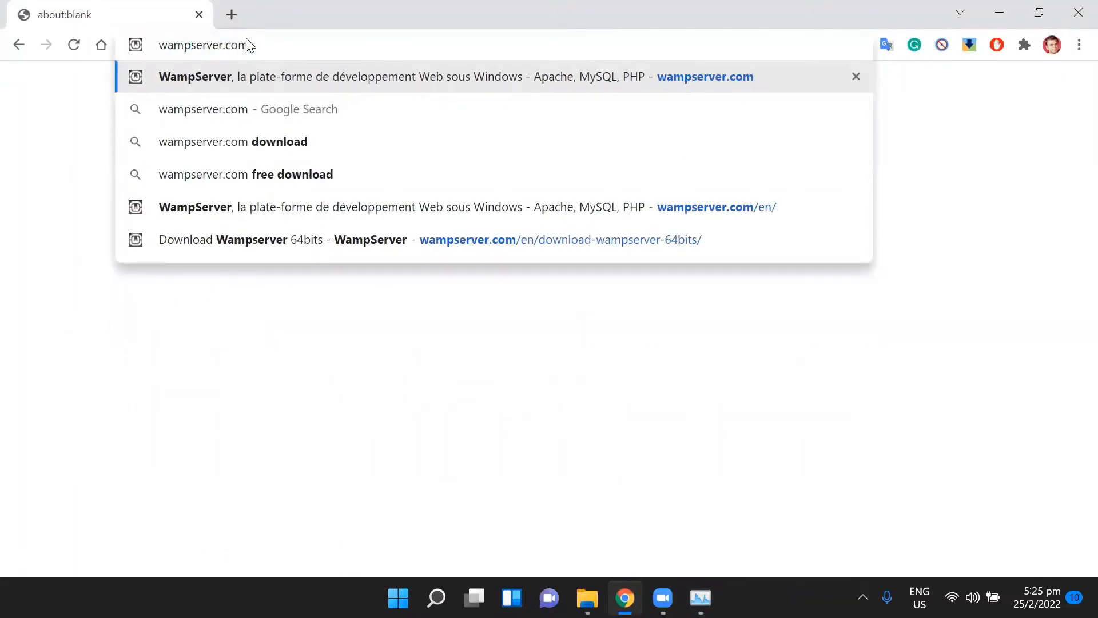
key(Down)
key(Down)
key(Down)
key(Down)
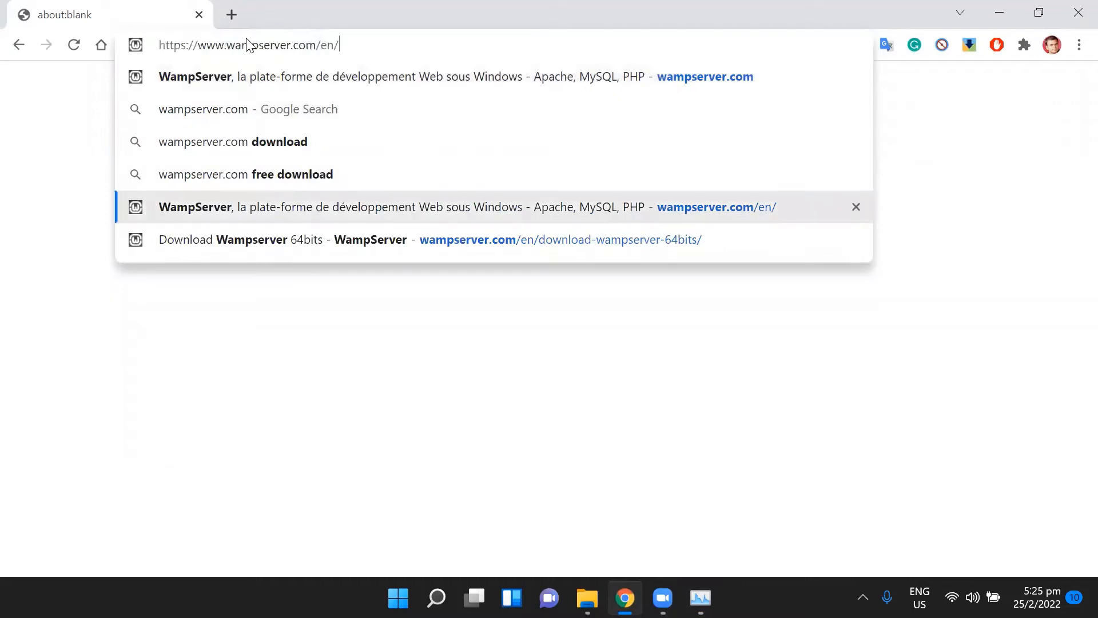
key(Return)
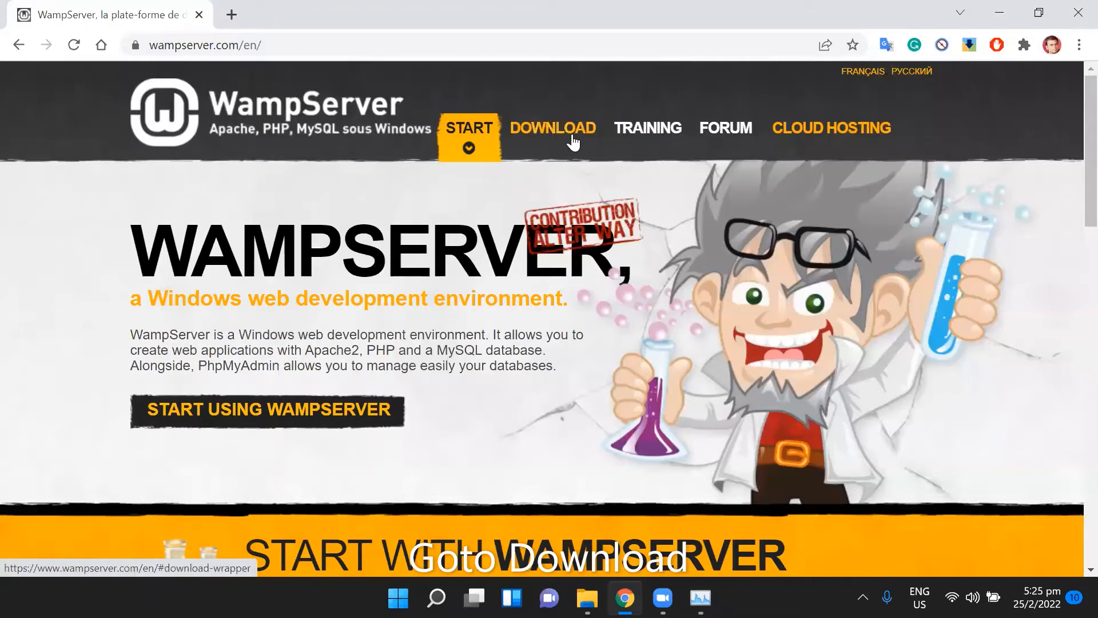
- Open the download form for WampServer 64 bits (X64) 3.2.6
click(573, 141)
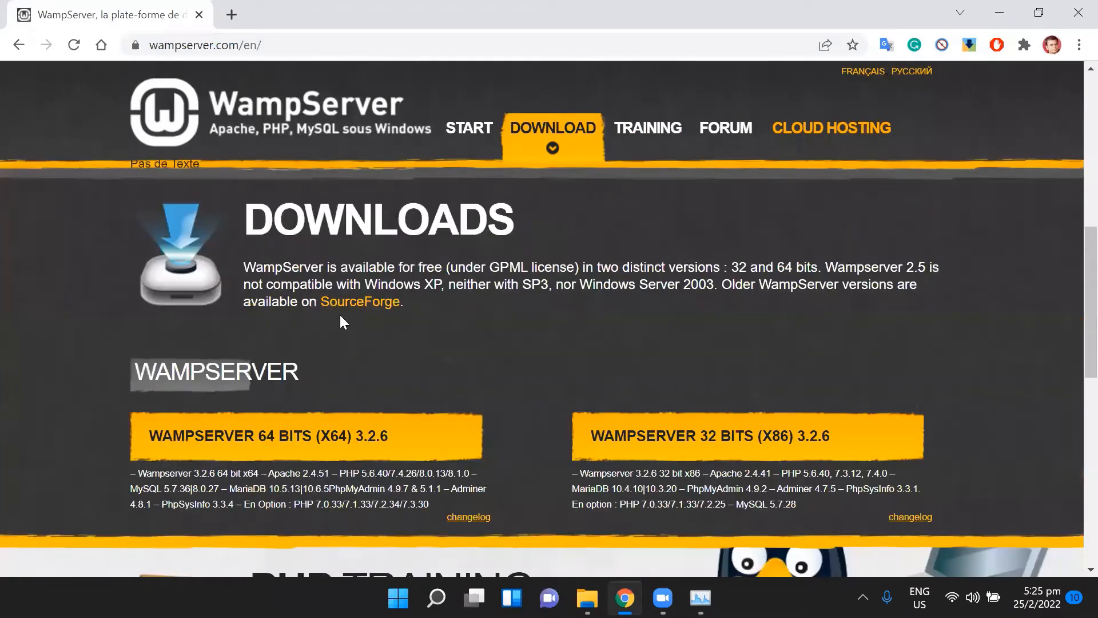
click(280, 442)
scroll(699, 348, down, 6)
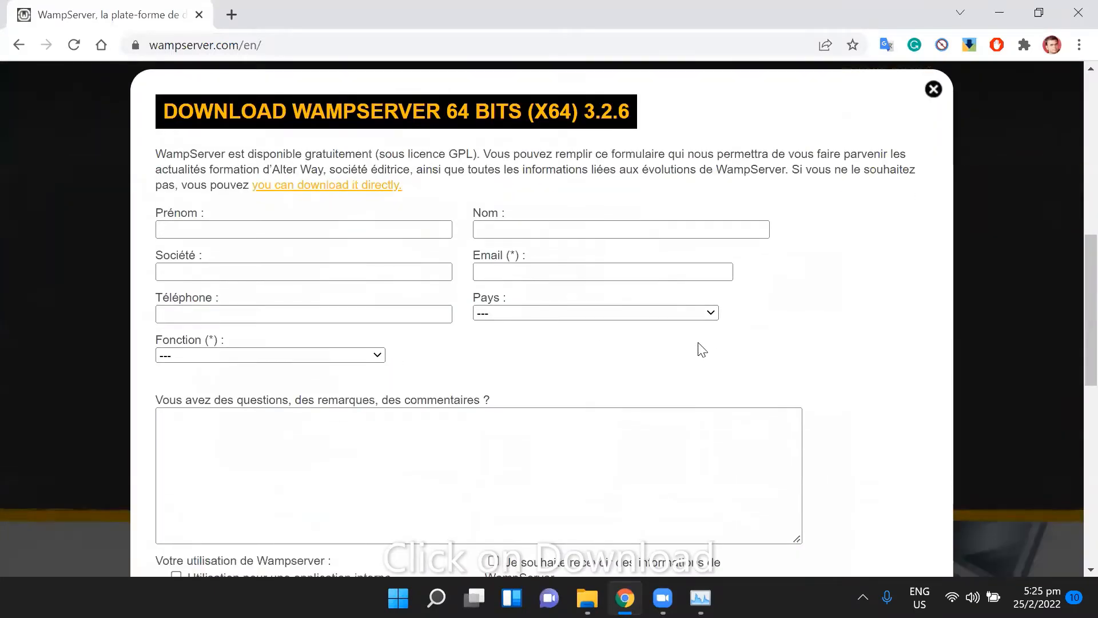
- Follow the Visual Studio 2012 VC 11 vcredist_x64/86.exe link in the form's warnings to the Microsoft download page
scroll(598, 374, down, 2)
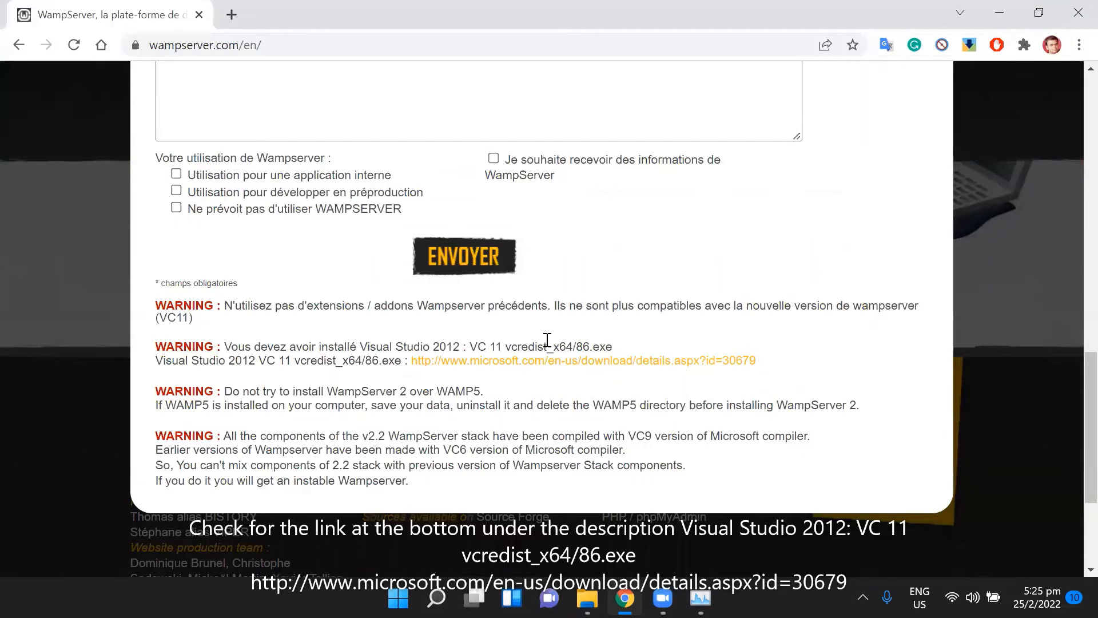
click(625, 363)
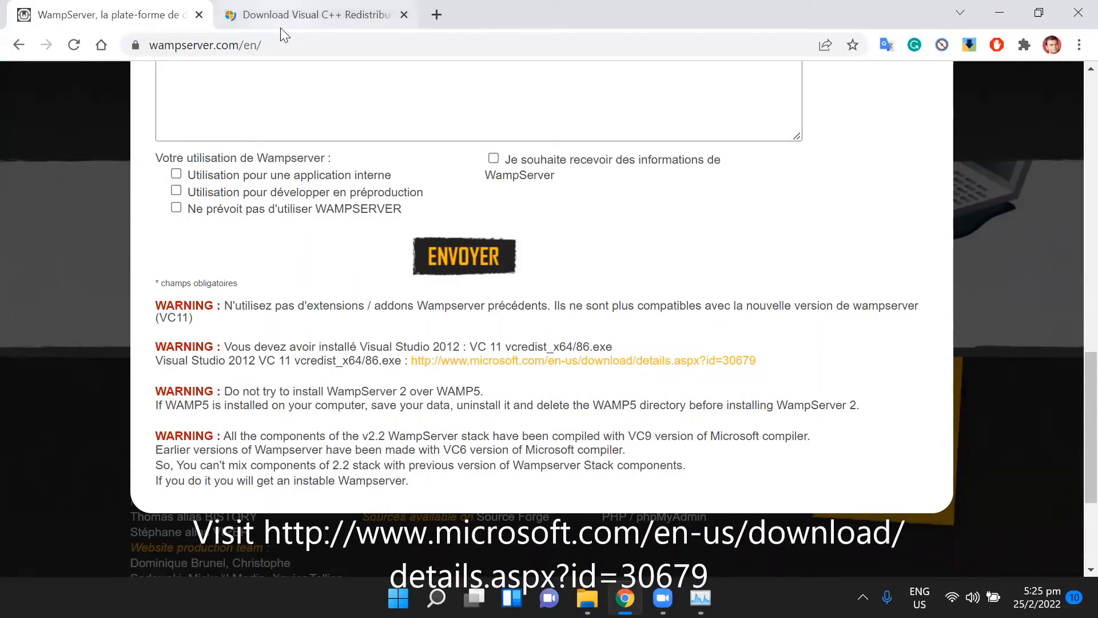
scroll(764, 275, up, 2)
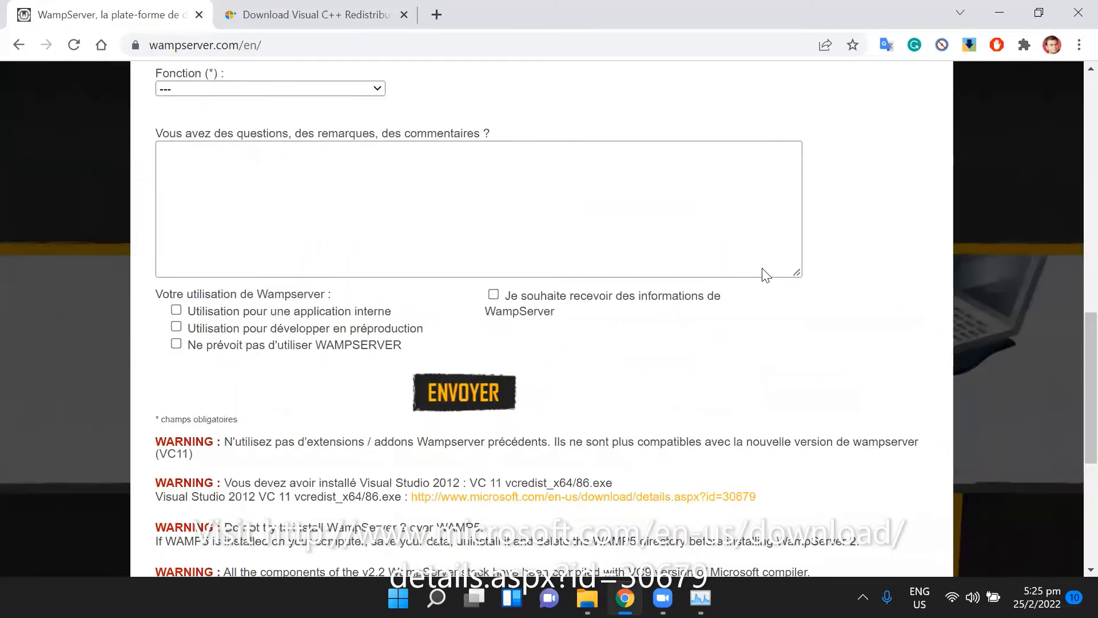
scroll(764, 274, up, 5)
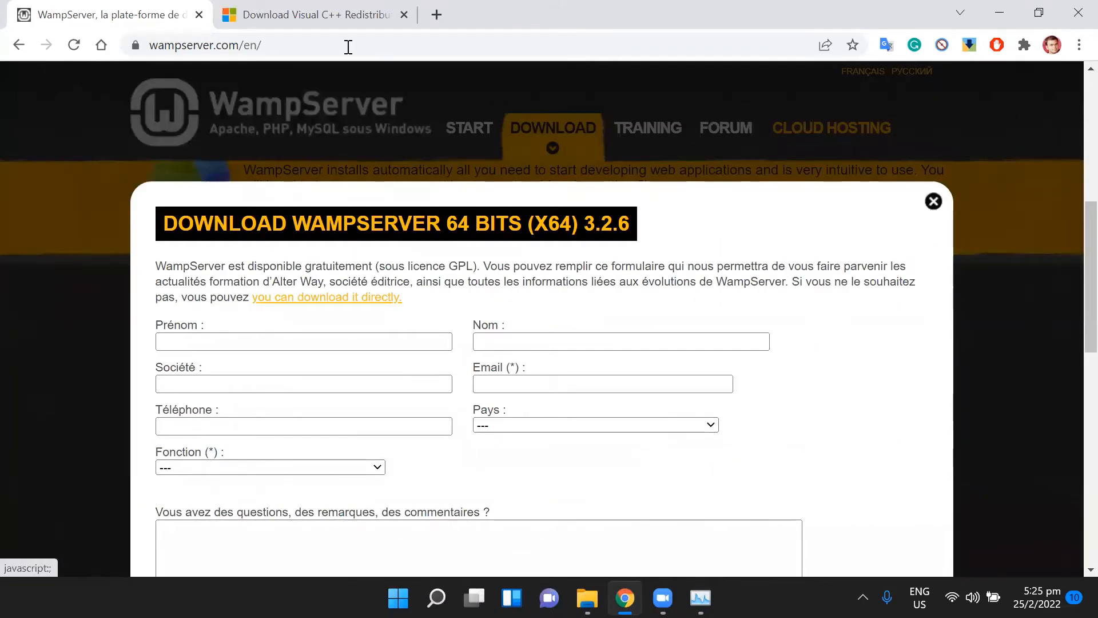
click(306, 28)
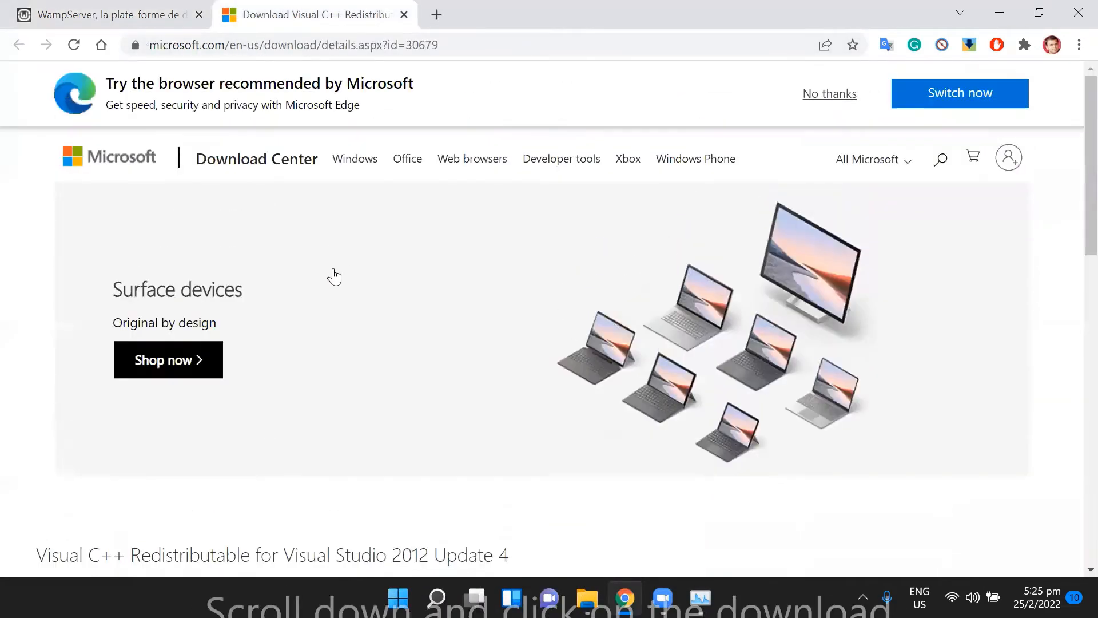
- Download VSU_4\vcredist_x64.exe from the Visual C++ Redistributable for Visual Studio 2012 Update 4 page
scroll(333, 276, down, 5)
scroll(334, 276, down, 1)
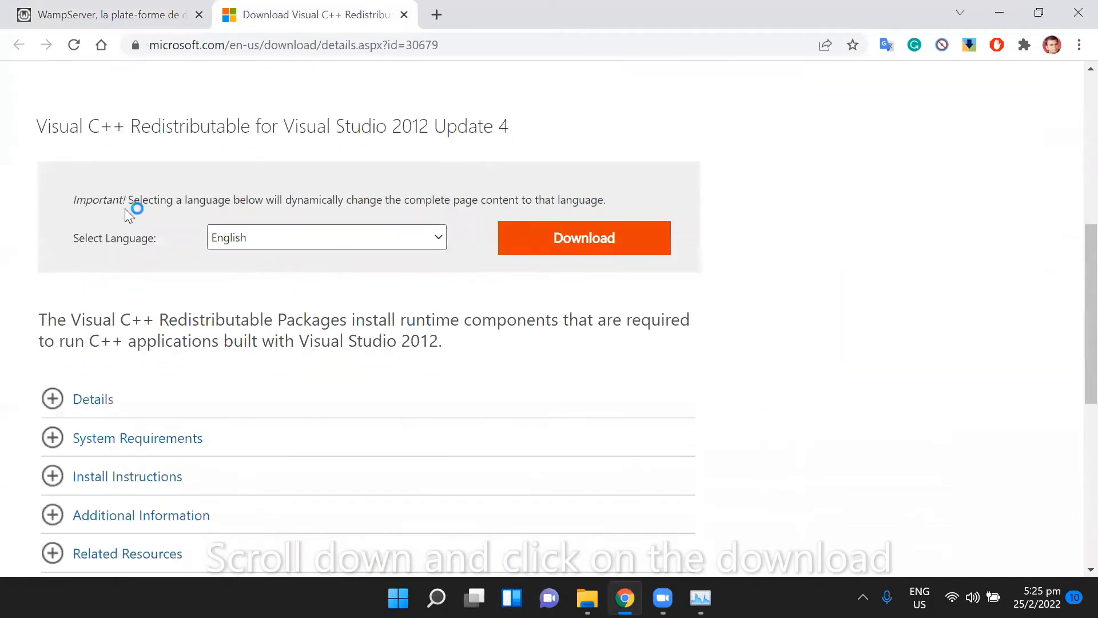
click(595, 244)
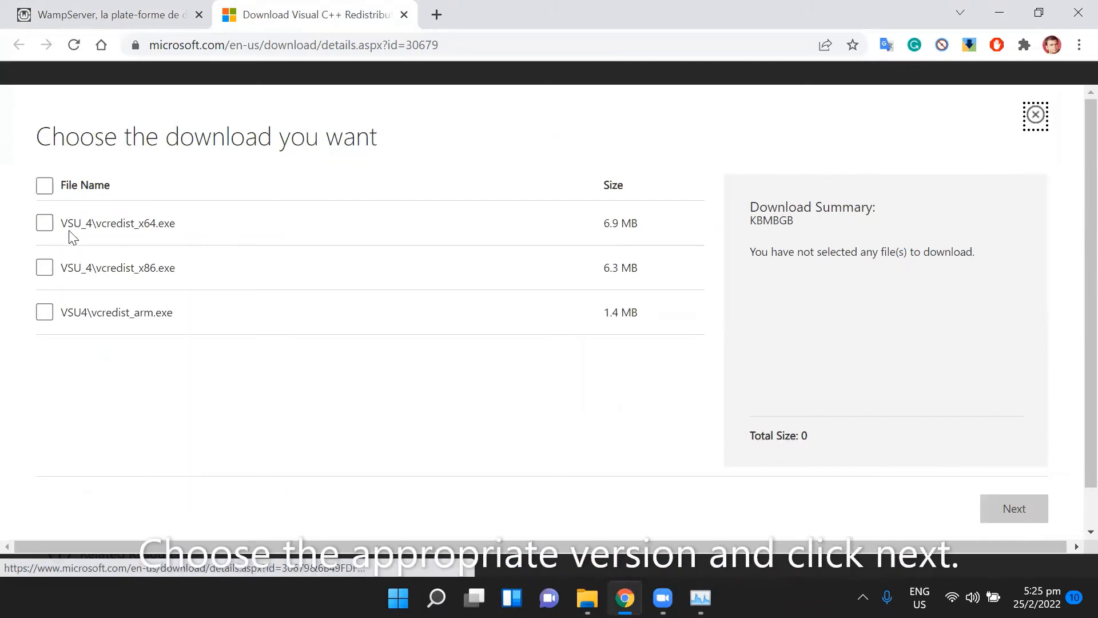
click(45, 225)
click(45, 225)
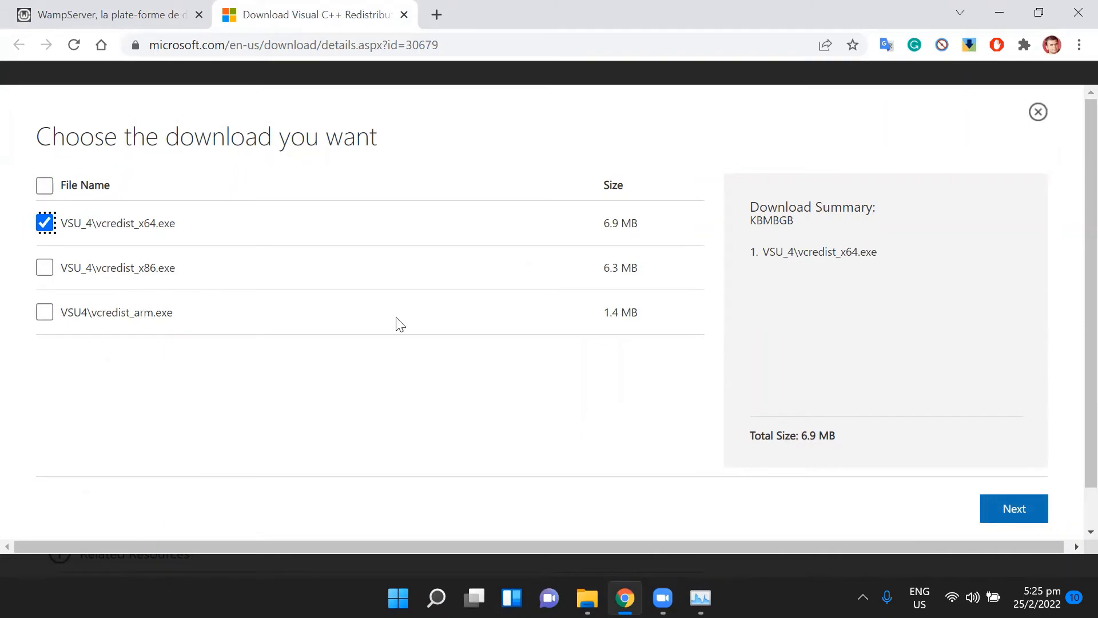
click(1014, 511)
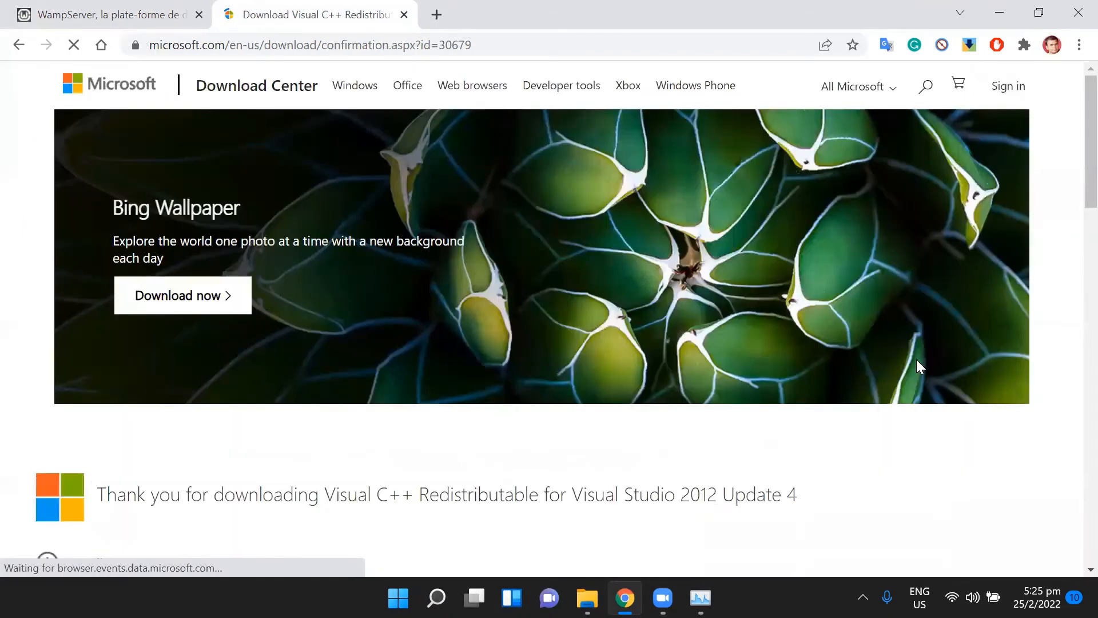
scroll(522, 360, down, 5)
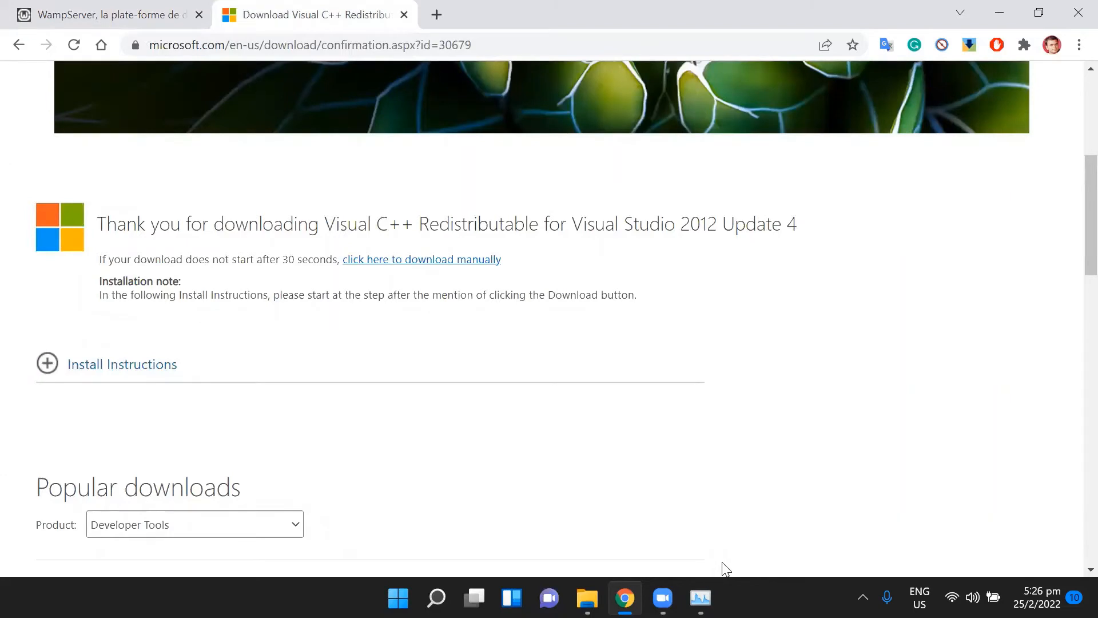
- Run the newly downloaded vcredist_x64.exe, agree to the license terms, install the redistributable and close the setup
click(969, 45)
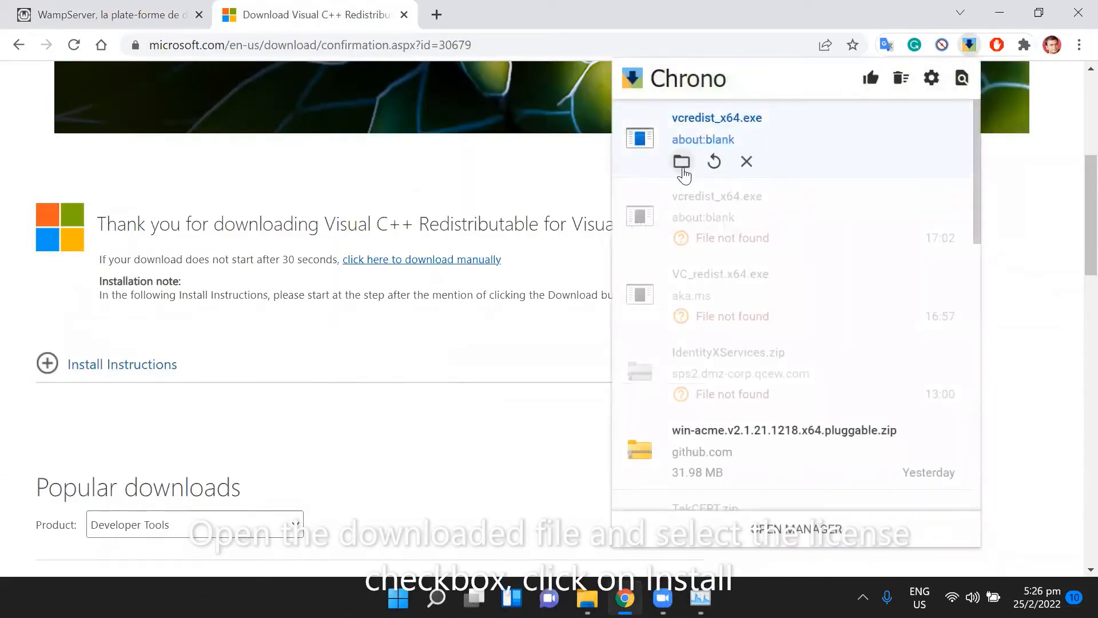
click(706, 128)
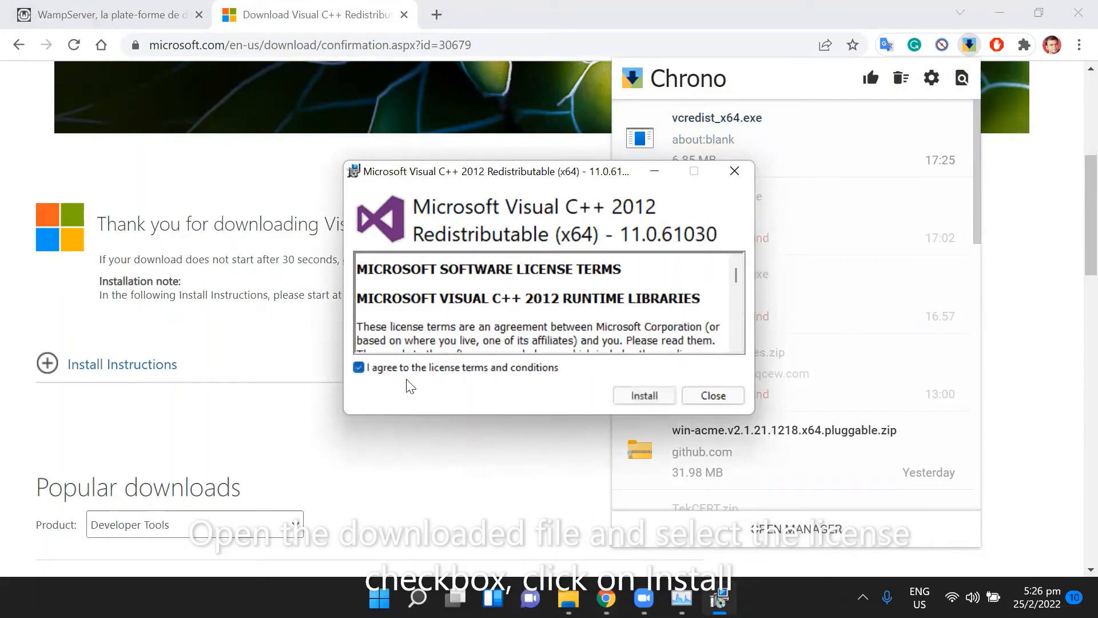
click(621, 396)
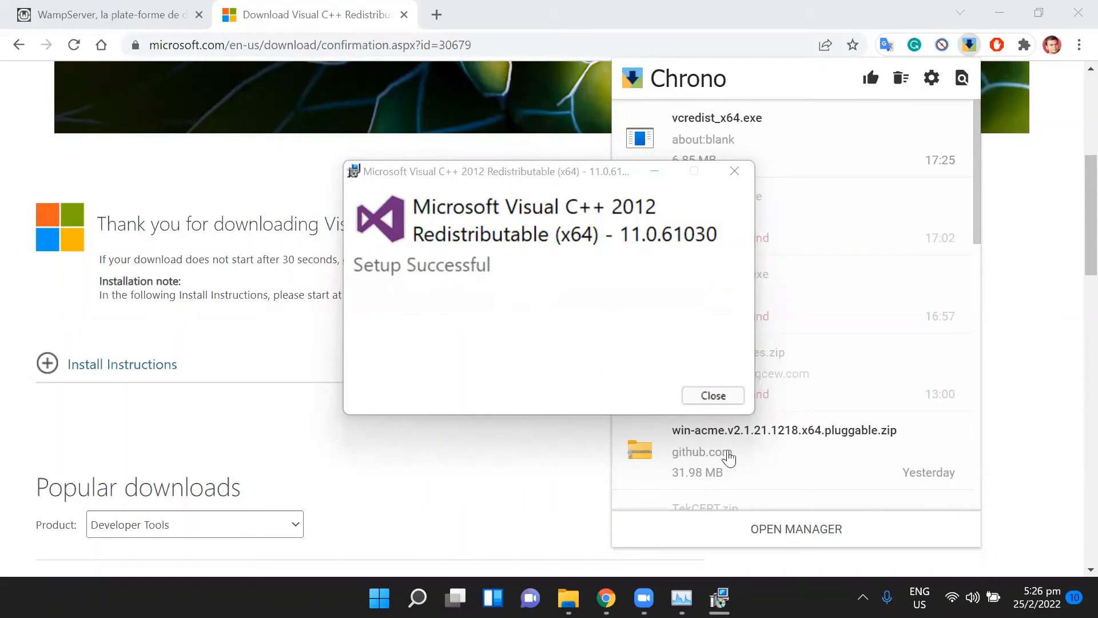
click(713, 395)
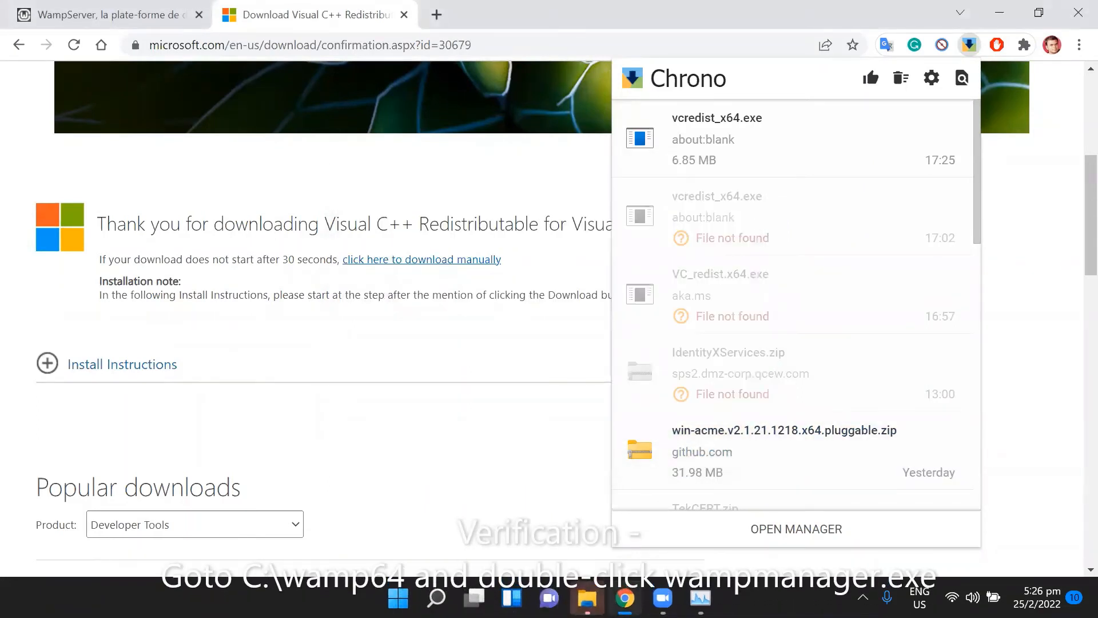
- Switch to File Explorer and run wampmanager.exe from the C:\wamp64 folder
click(587, 598)
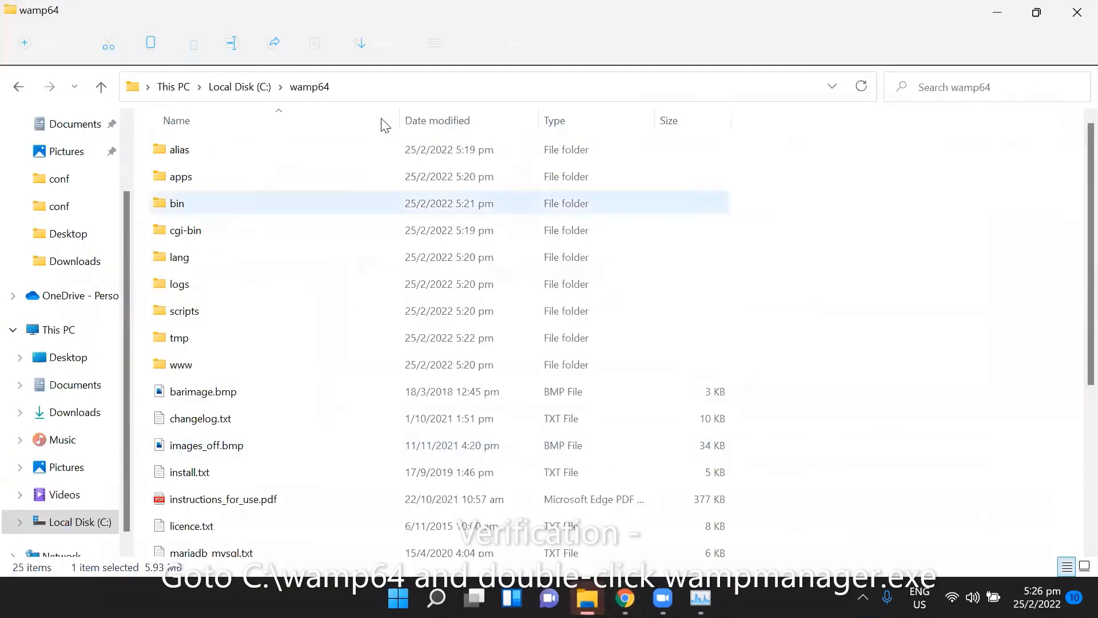
click(358, 91)
click(214, 473)
scroll(215, 475, down, 3)
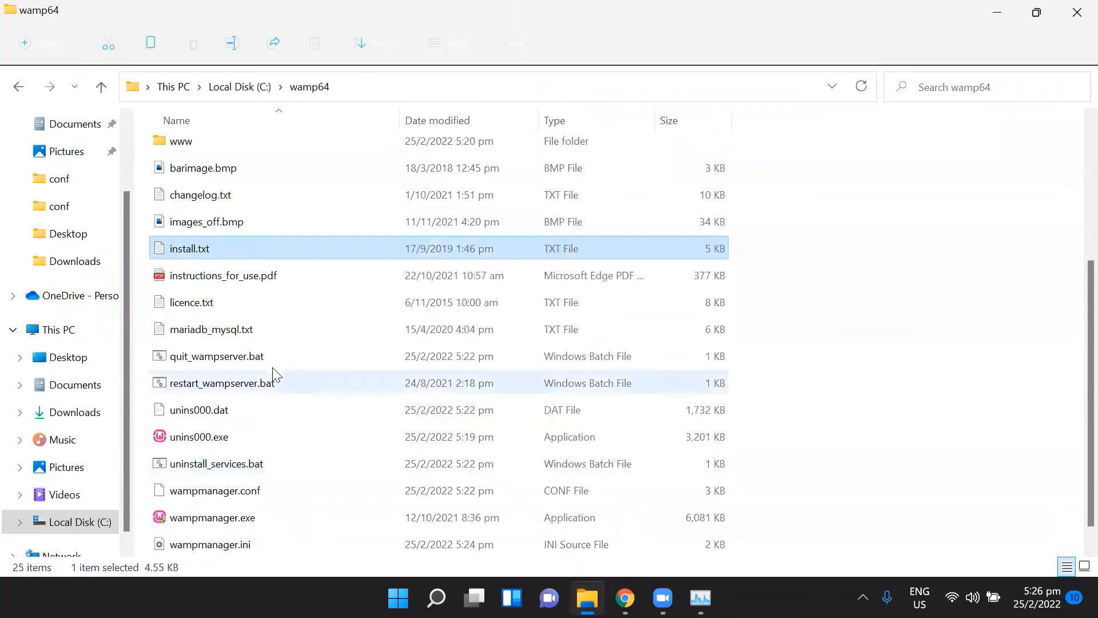
click(213, 493)
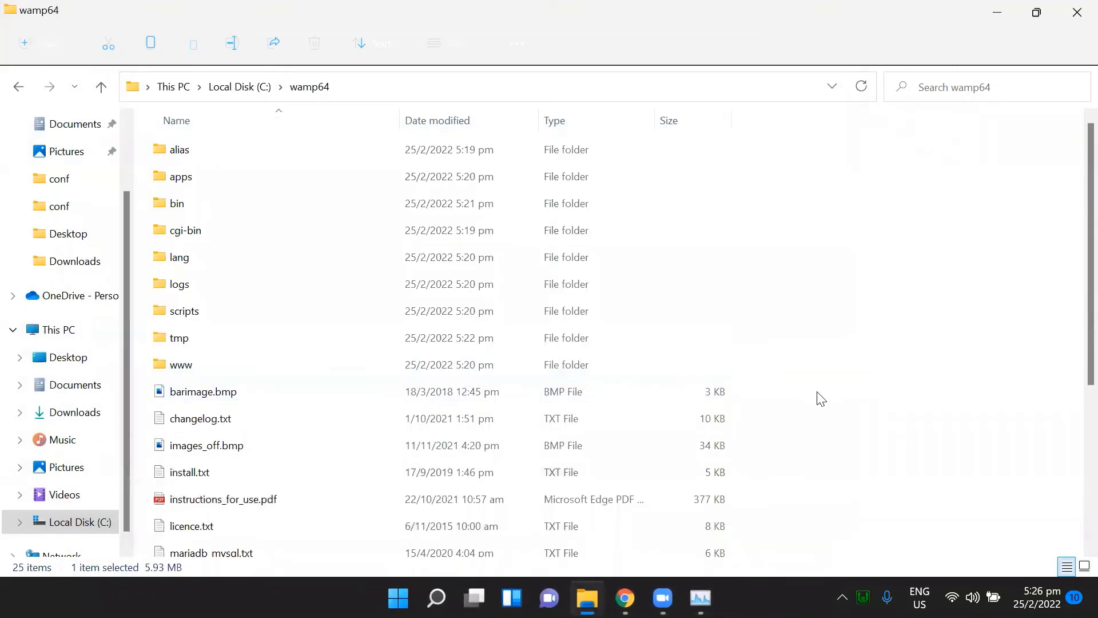
- Check that Wampserver's notification-area icon opens both its settings and tools menu and its main servers and services menu
click(842, 597)
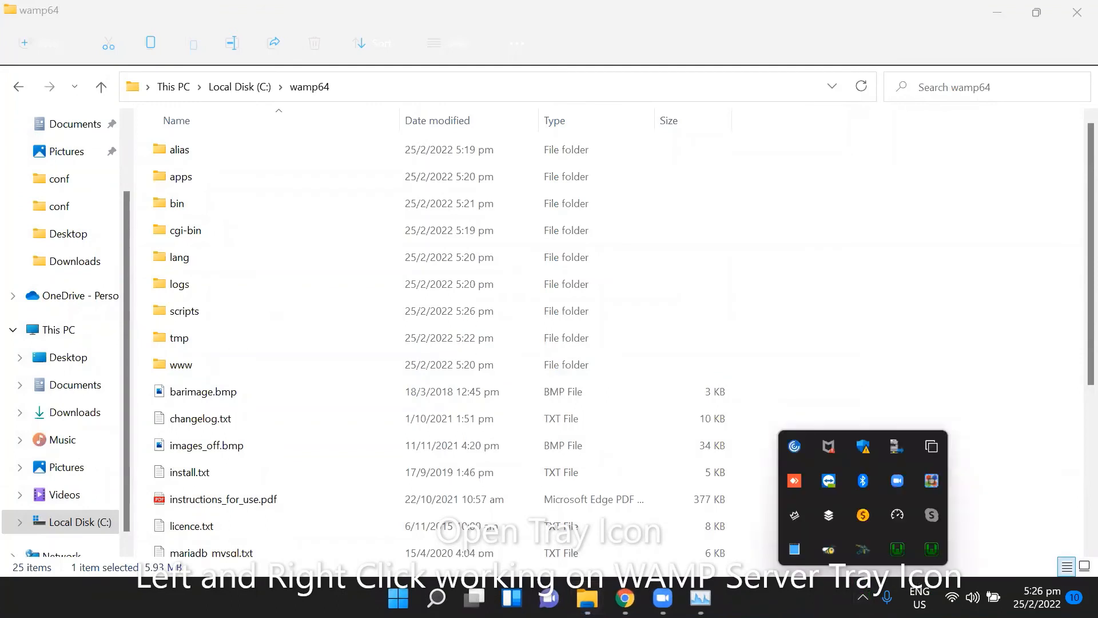
right_click(897, 546)
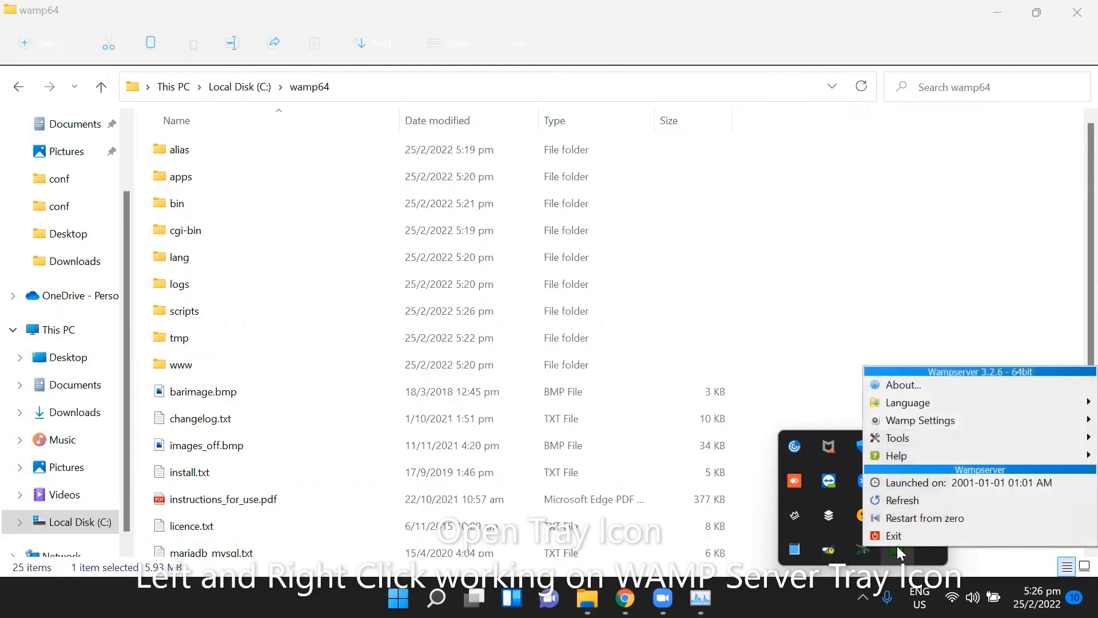
click(900, 553)
click(900, 548)
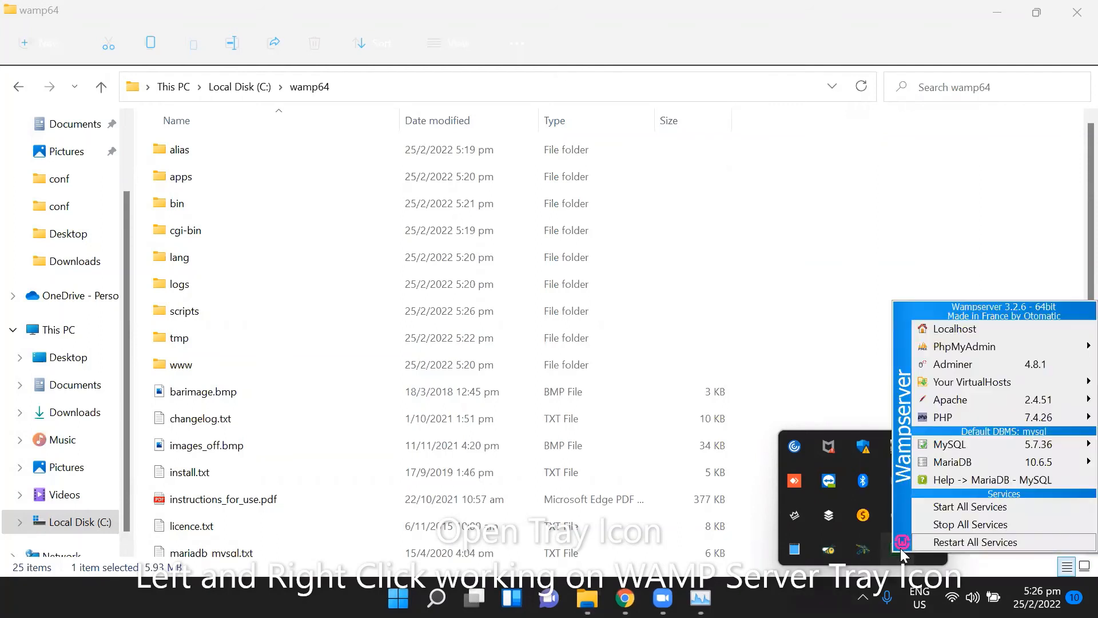
click(900, 547)
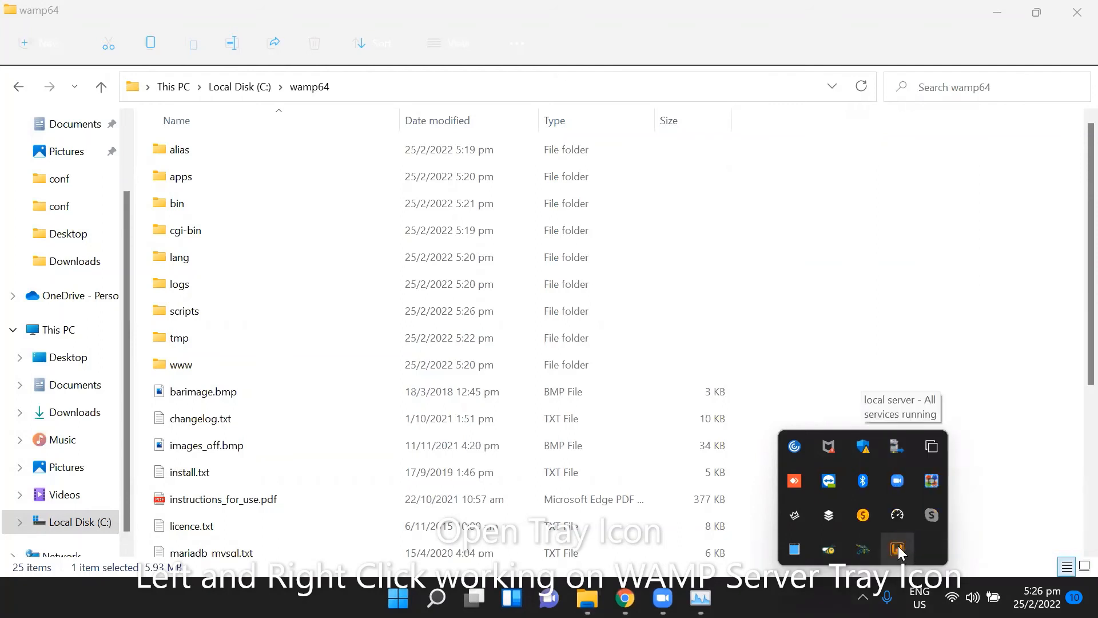
right_click(899, 550)
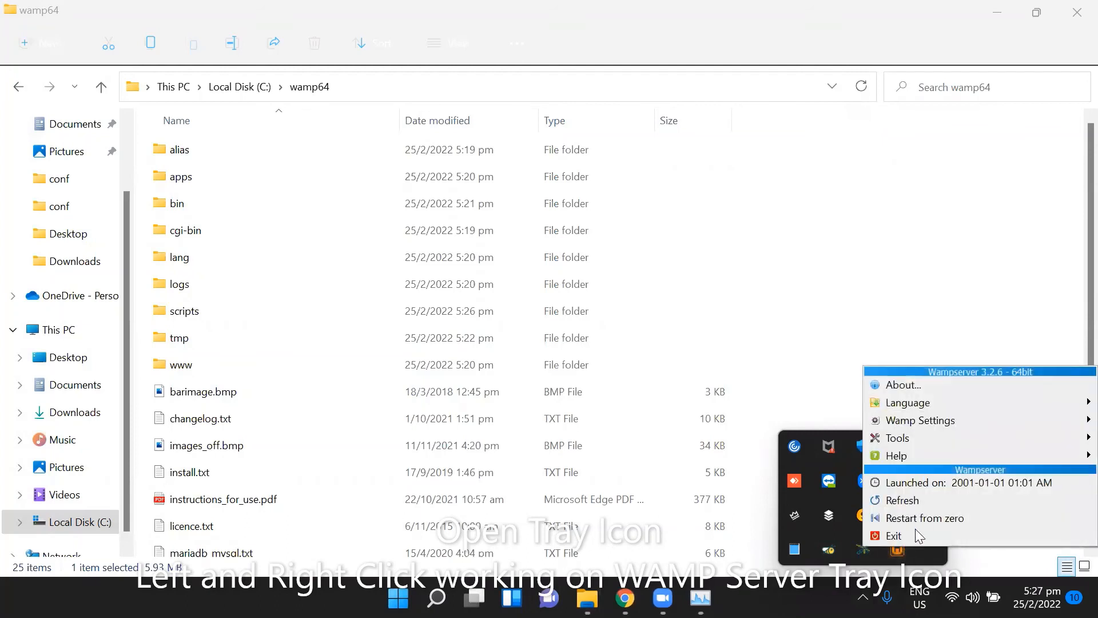
click(898, 553)
click(898, 549)
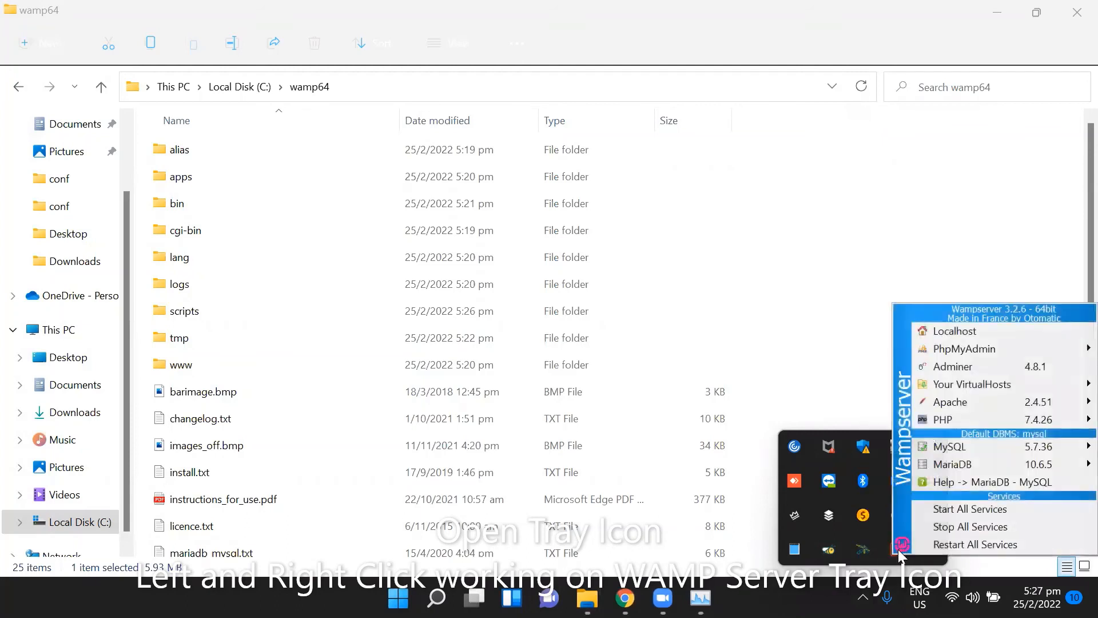